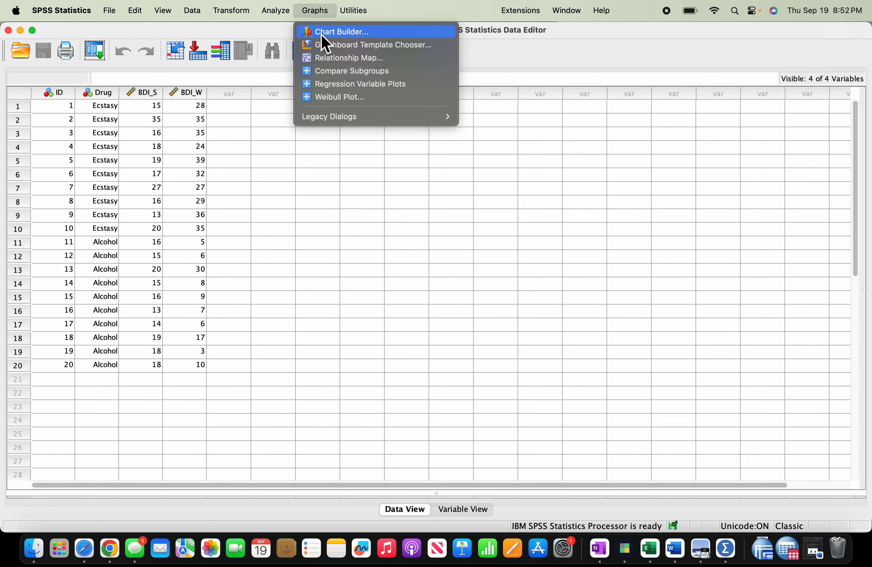
# Set up a simple bar chart in Chart Builder with Ecstasy or Alcohol on the x-axis and mean BDI_S on the y-axis.
pyautogui.click(323, 33)
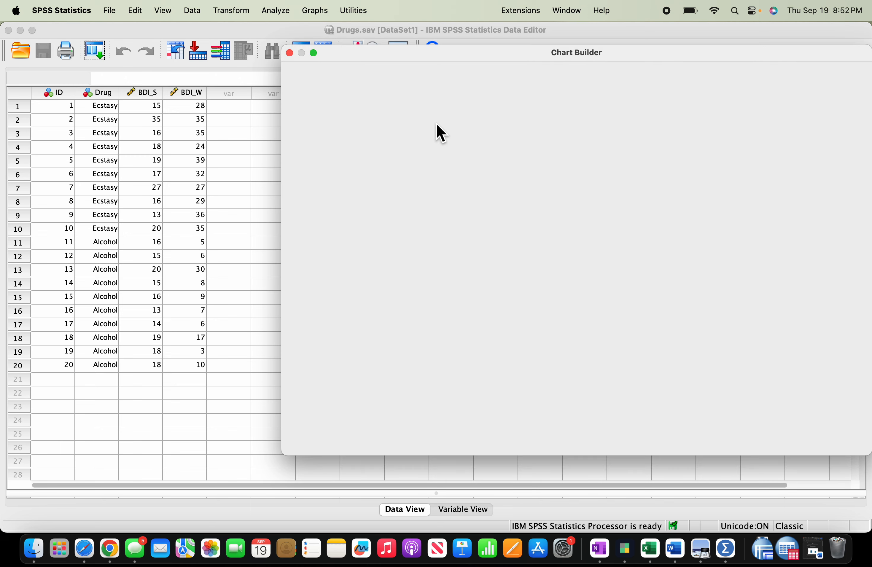
pyautogui.moveTo(372, 331); pyautogui.dragTo(449, 213)
pyautogui.click(334, 110)
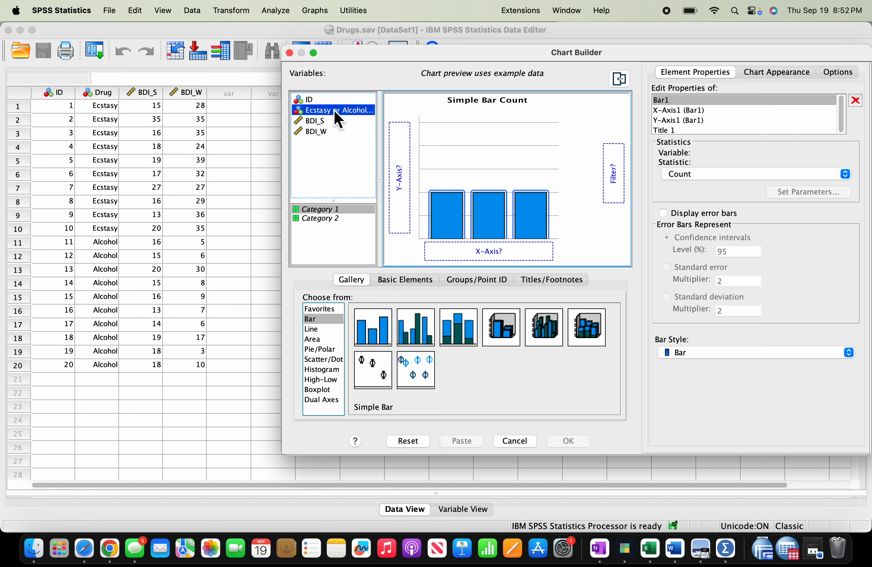
pyautogui.moveTo(335, 112); pyautogui.dragTo(439, 245)
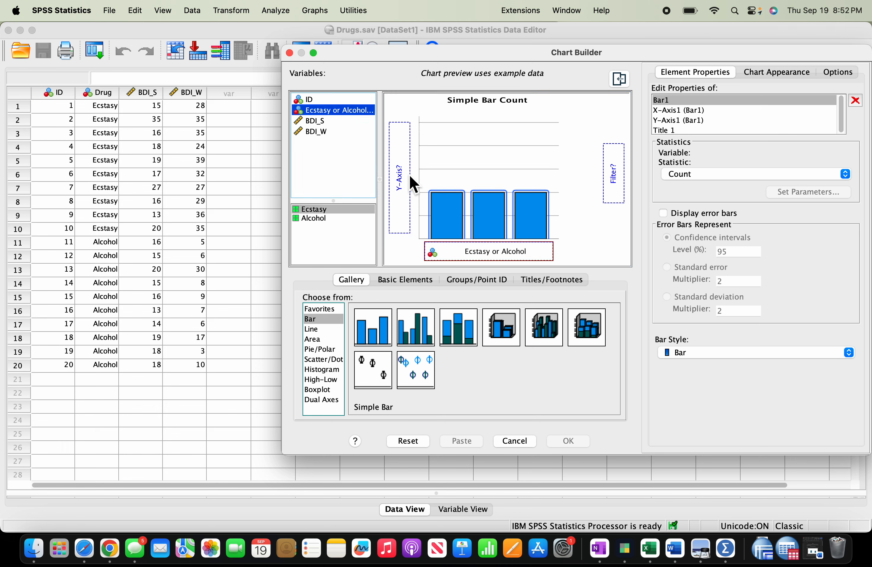
pyautogui.click(328, 121)
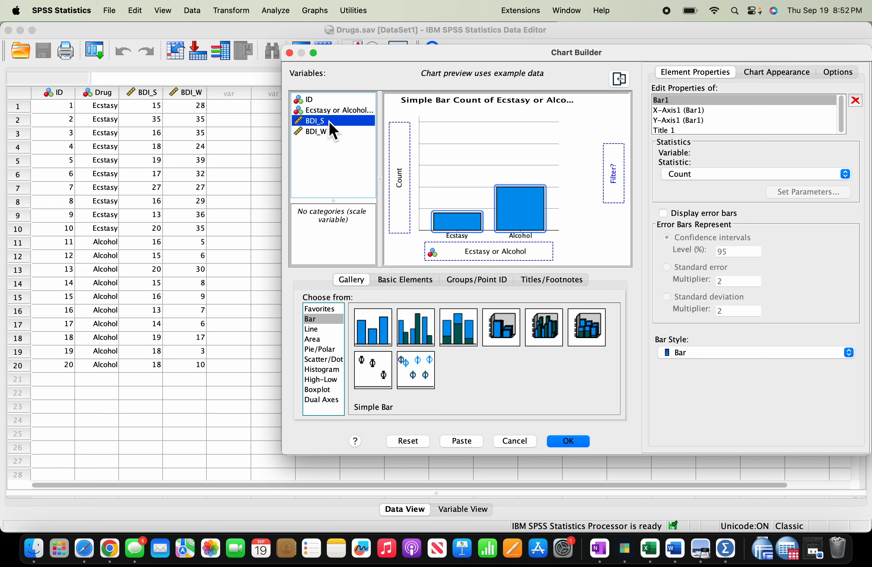
pyautogui.moveTo(328, 120); pyautogui.dragTo(396, 169)
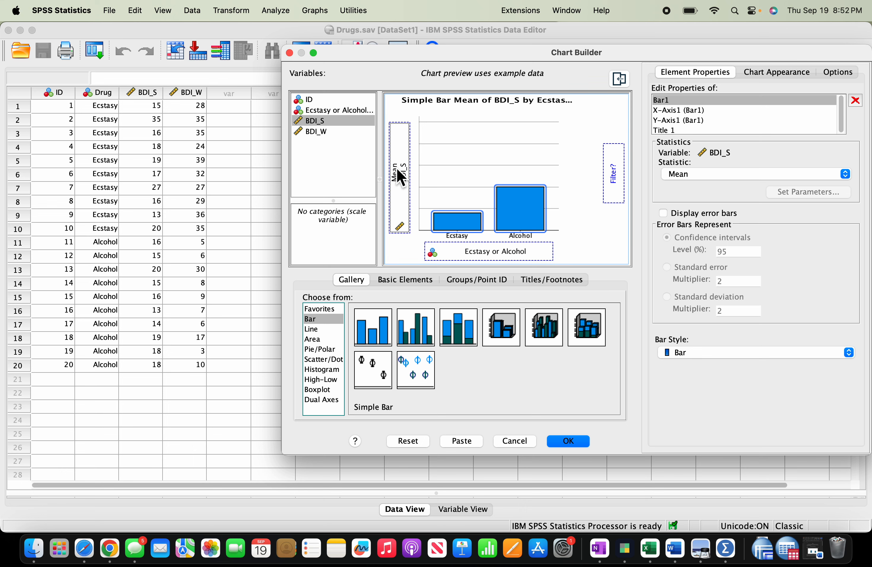
# Remove the default title from the BDI_S bar chart.
pyautogui.click(713, 119)
pyautogui.click(705, 129)
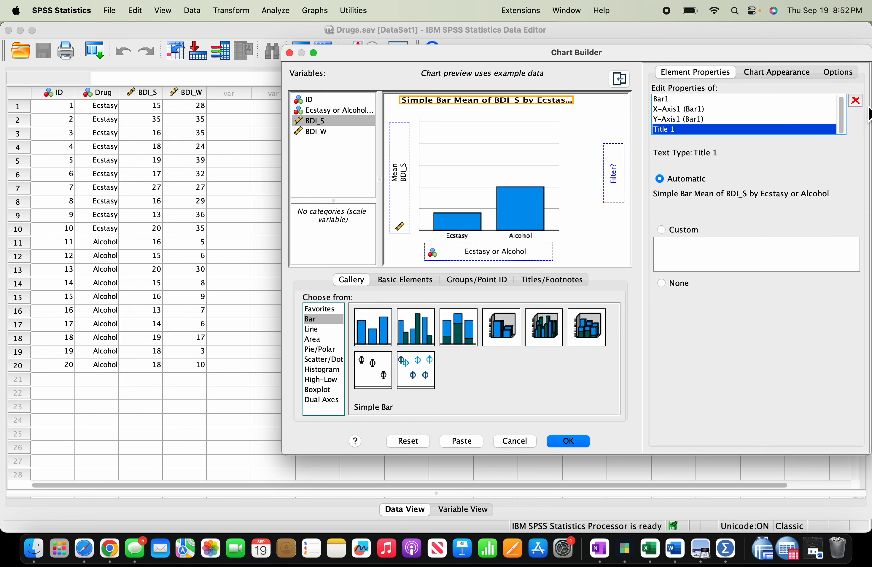
pyautogui.click(854, 100)
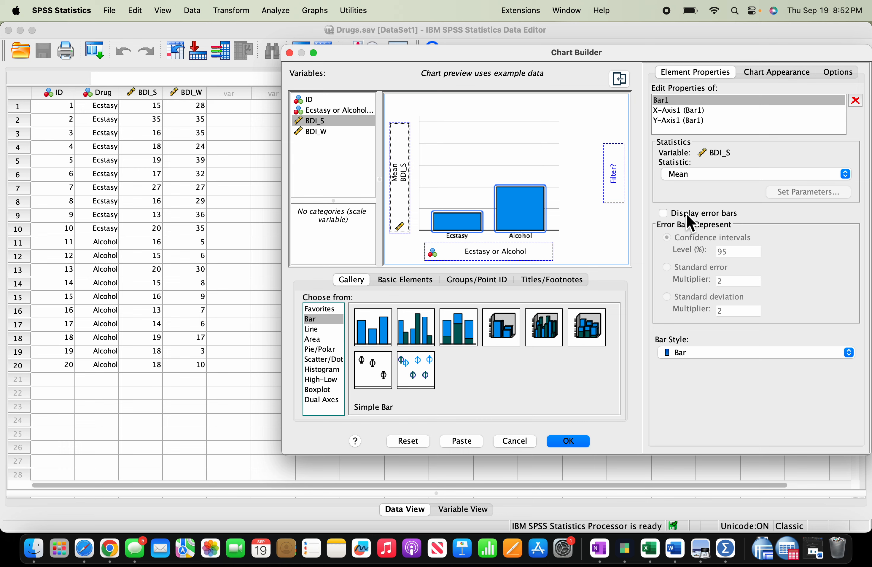
# Add 95% confidence interval error bars to the BDI_S chart without their footnote, and generate the chart.
pyautogui.click(663, 213)
pyautogui.click(692, 130)
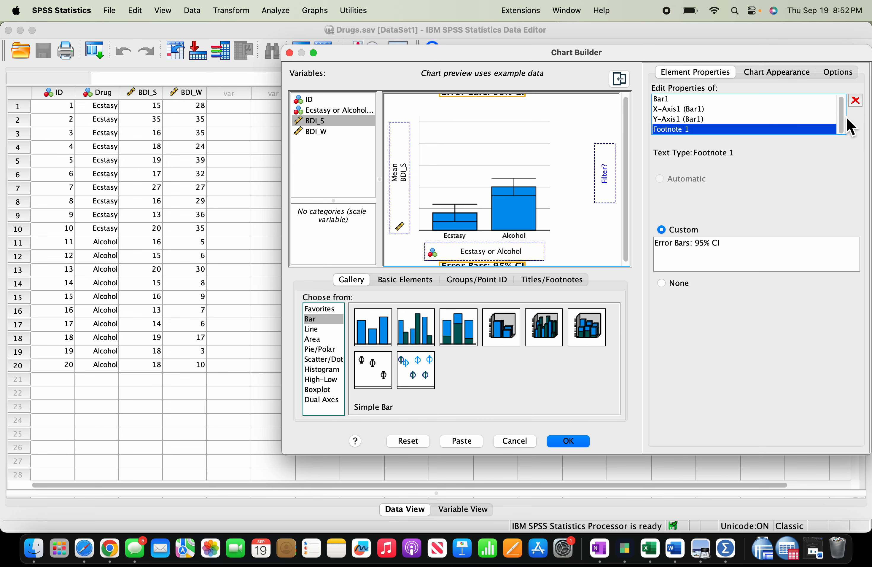
pyautogui.click(859, 103)
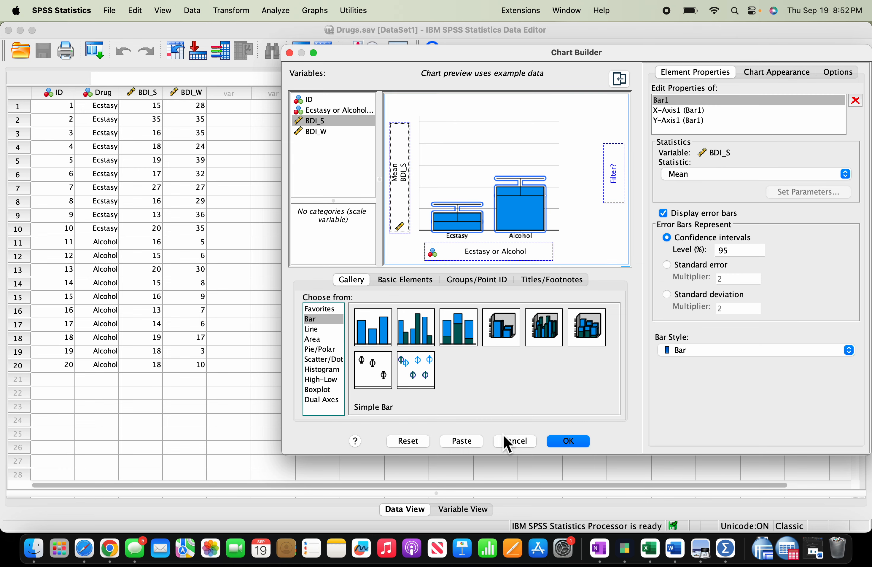
pyautogui.click(569, 442)
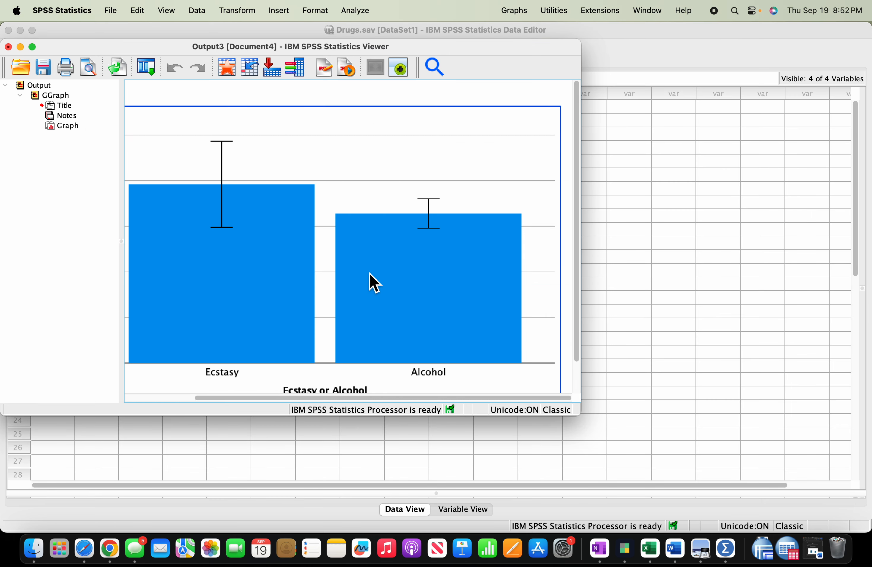
# Return to the Drugs.sav data and generate the same bar chart with BDI_W replacing BDI_S on the y-axis.
pyautogui.click(20, 47)
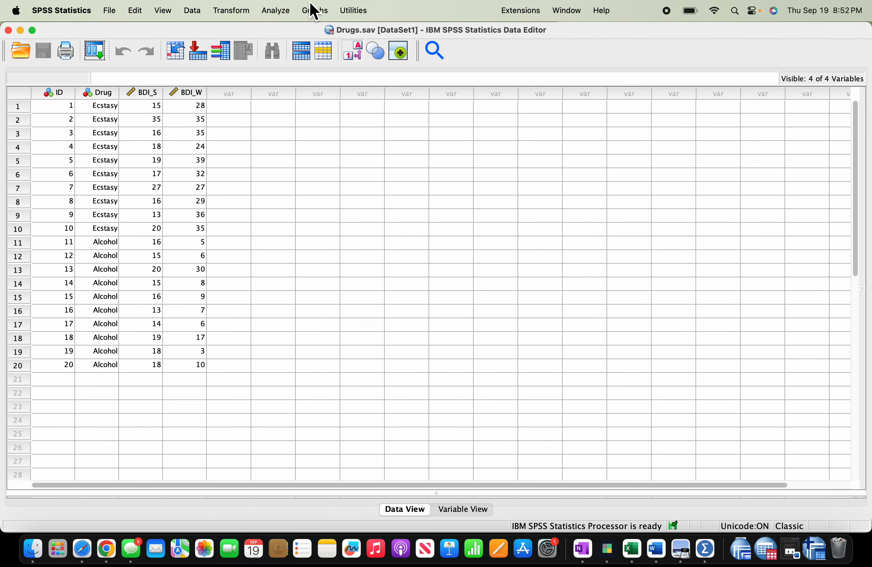
pyautogui.click(313, 8)
pyautogui.click(319, 30)
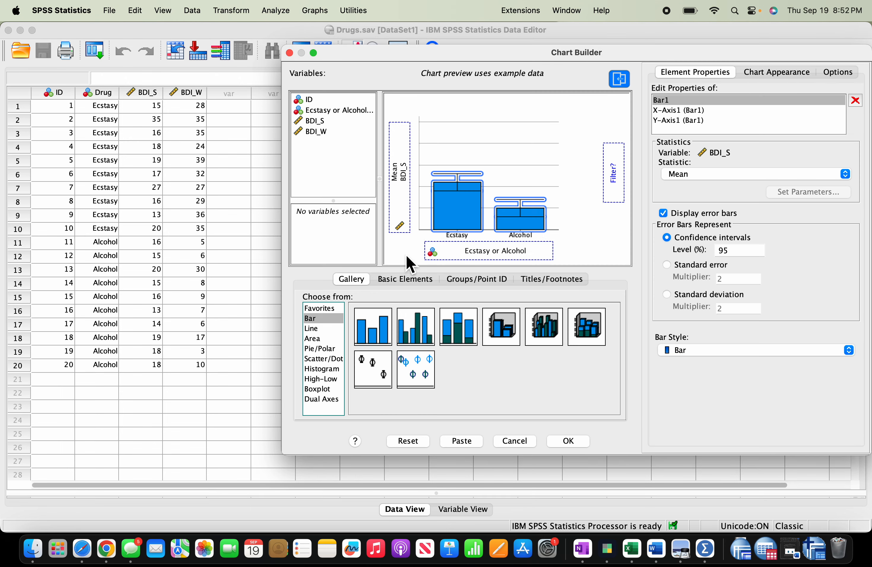
pyautogui.moveTo(409, 220); pyautogui.dragTo(400, 169)
pyautogui.click(319, 131)
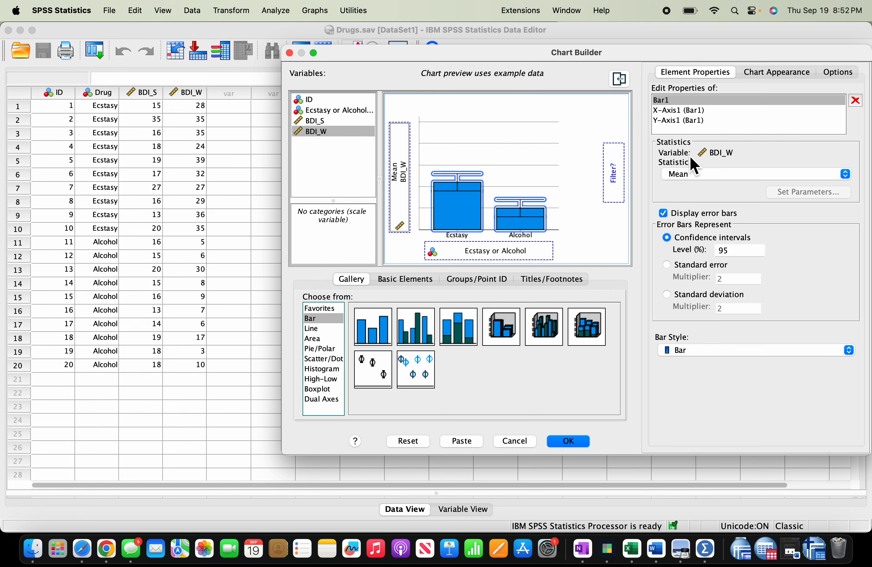
pyautogui.click(575, 442)
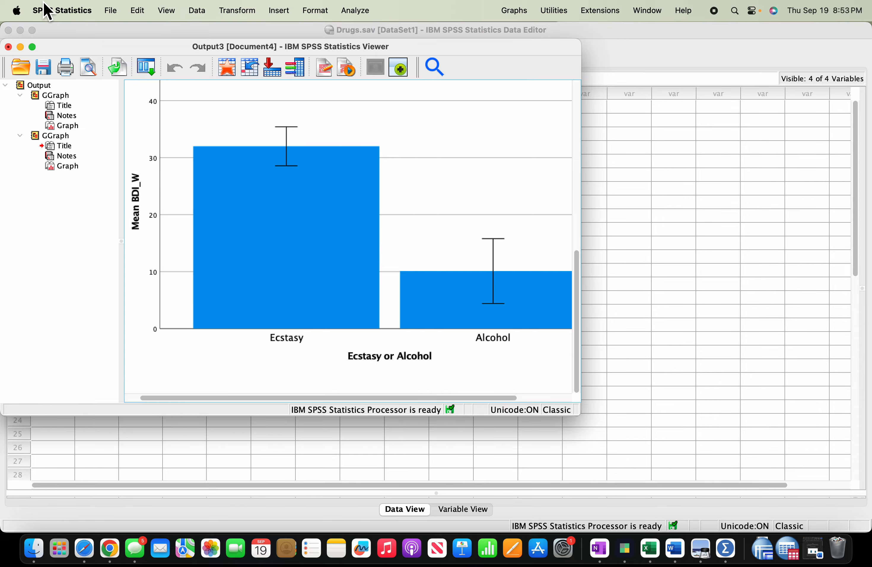
# Put away the output and Drugs.sav windows and enlarge the Zhang.sav data window.
pyautogui.click(20, 47)
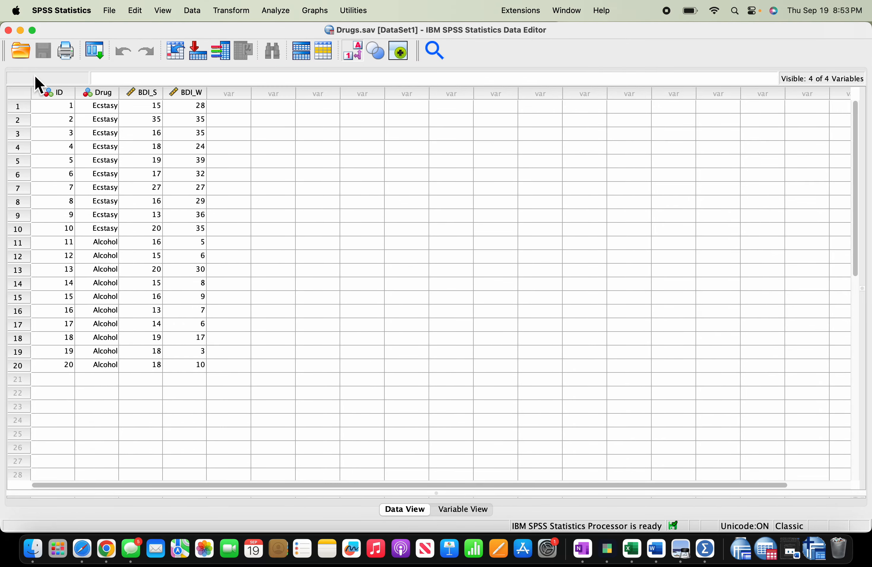
pyautogui.click(9, 30)
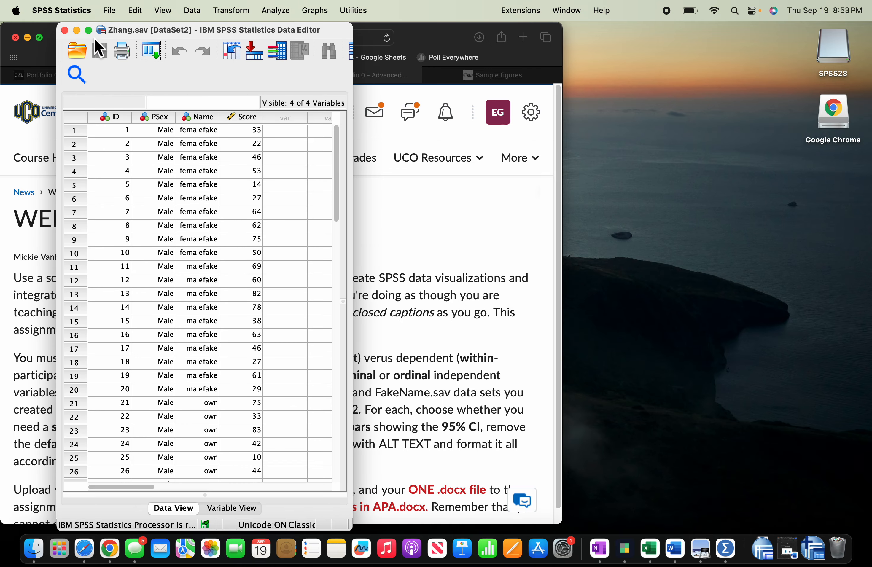
pyautogui.click(88, 30)
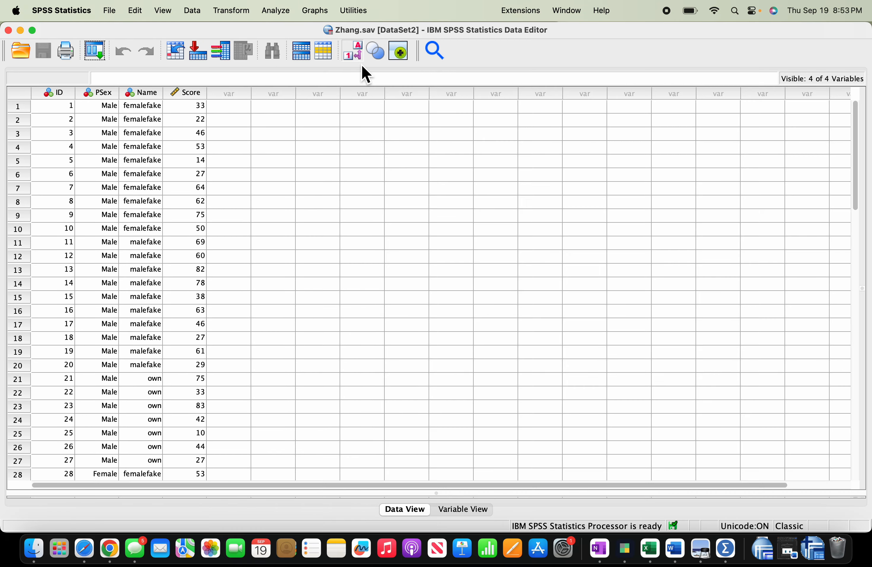
# View the numeric codes behind the PSex and Name value labels, and restore the labels.
pyautogui.click(352, 52)
pyautogui.click(352, 58)
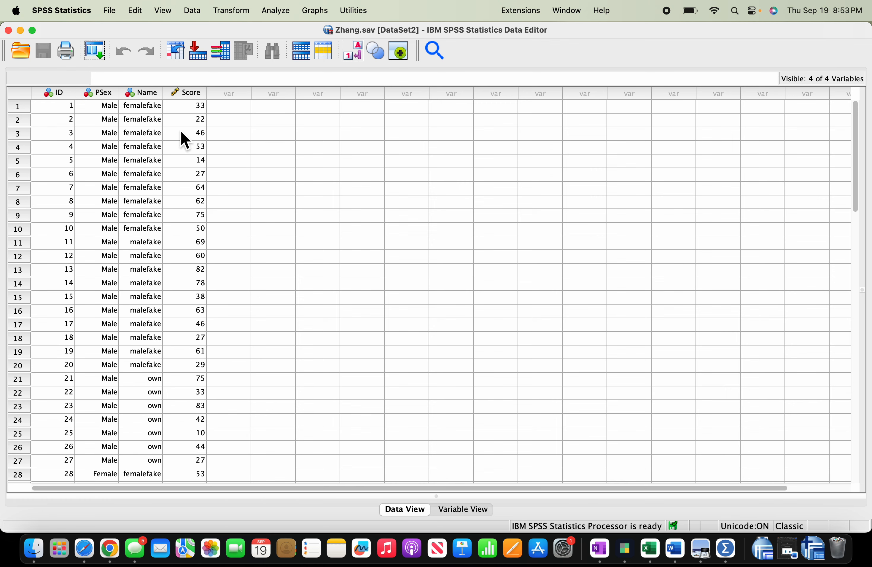
pyautogui.click(353, 52)
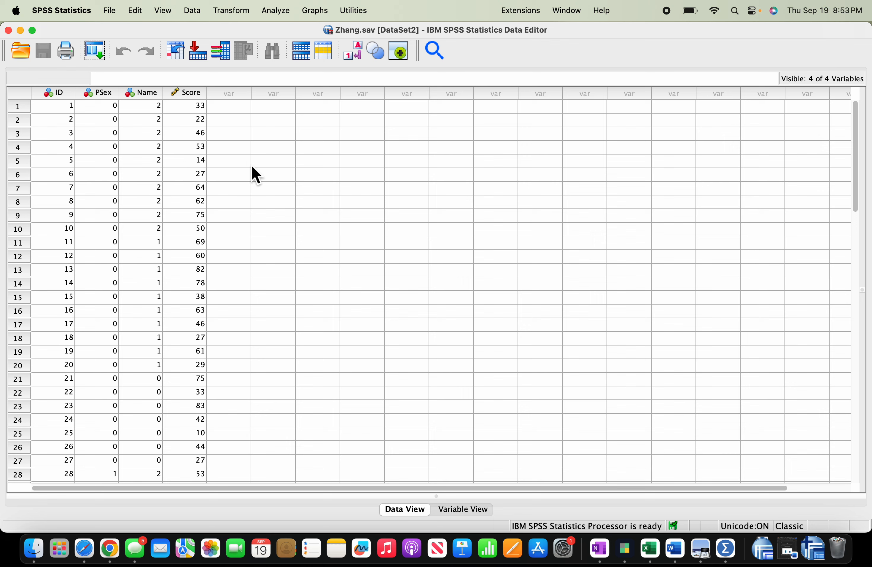
pyautogui.click(352, 57)
pyautogui.click(366, 57)
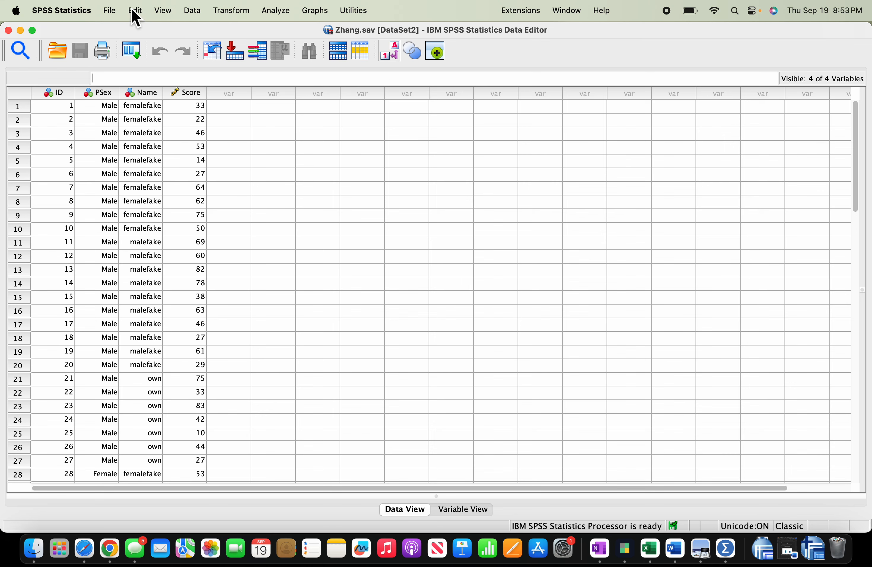
# Set up a clustered bar chart with mean Score on the y-axis, Name on the x-axis and PSex as the filter.
pyautogui.click(317, 10)
pyautogui.click(334, 31)
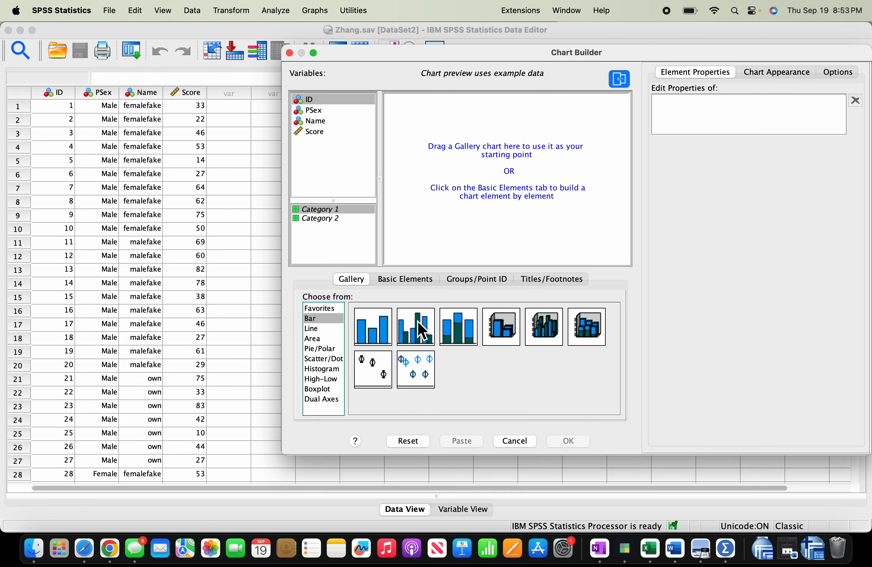
pyautogui.moveTo(418, 334); pyautogui.dragTo(456, 247)
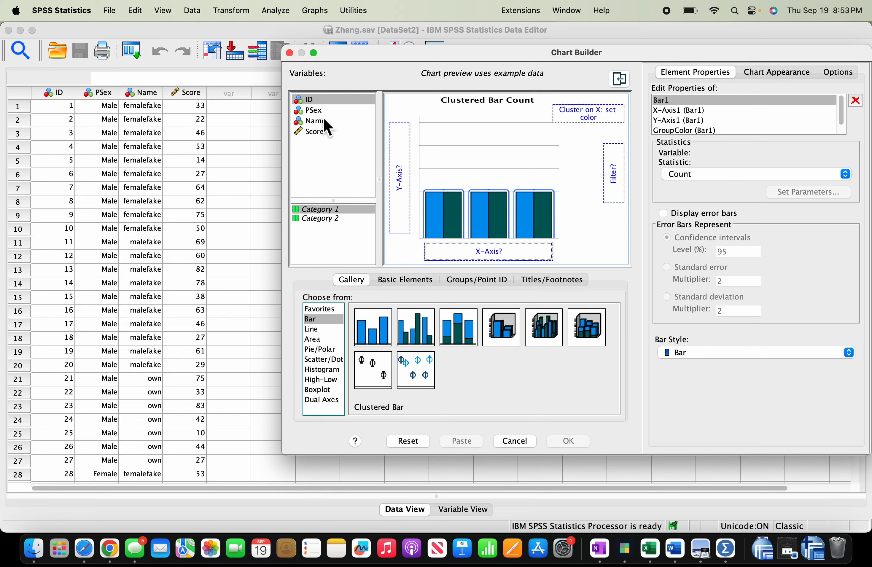
pyautogui.click(320, 132)
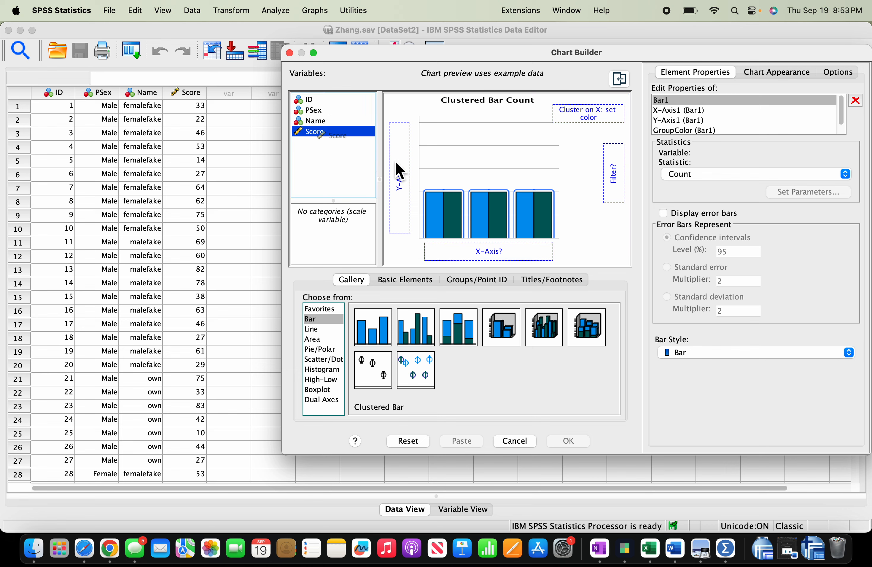
pyautogui.moveTo(396, 161); pyautogui.dragTo(398, 172)
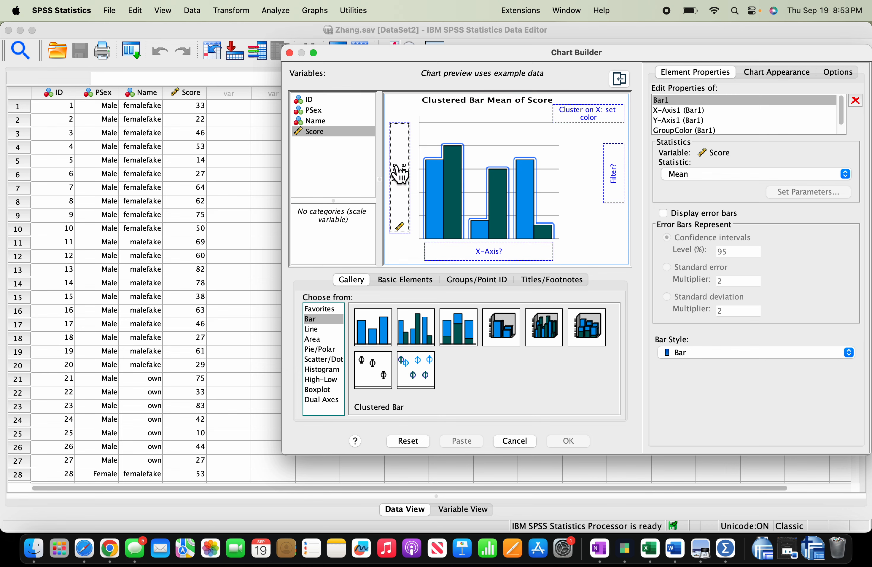
pyautogui.click(319, 123)
pyautogui.moveTo(320, 123); pyautogui.dragTo(451, 251)
pyautogui.moveTo(330, 110); pyautogui.dragTo(611, 185)
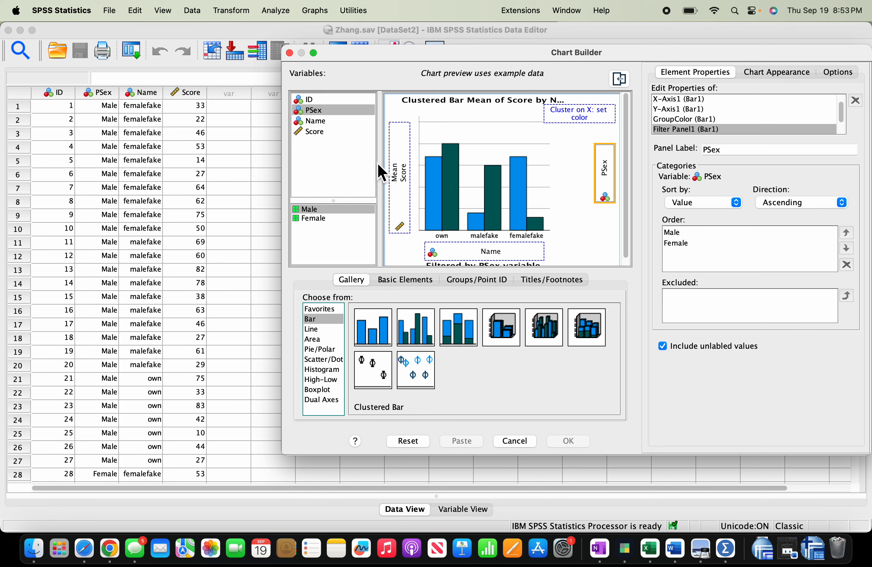
pyautogui.click(322, 133)
pyautogui.moveTo(322, 134); pyautogui.dragTo(394, 159)
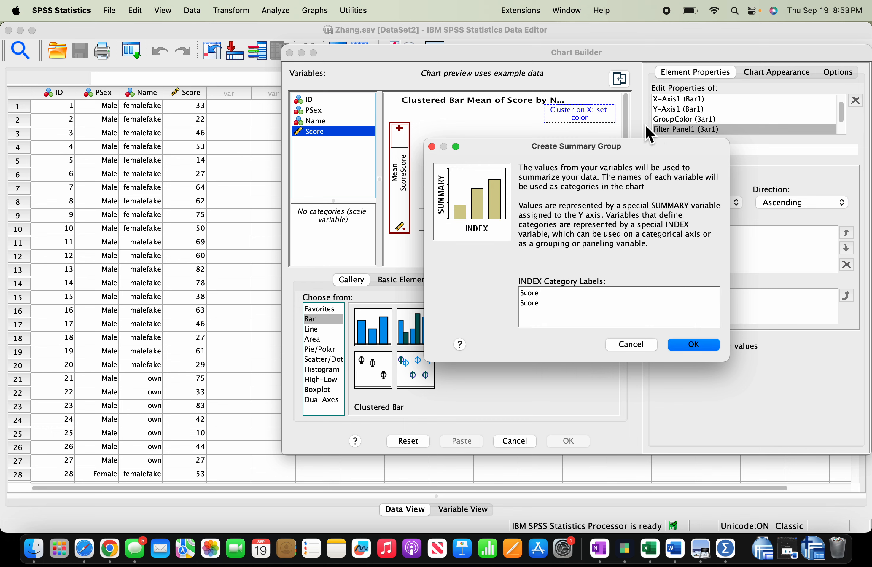
pyautogui.click(637, 349)
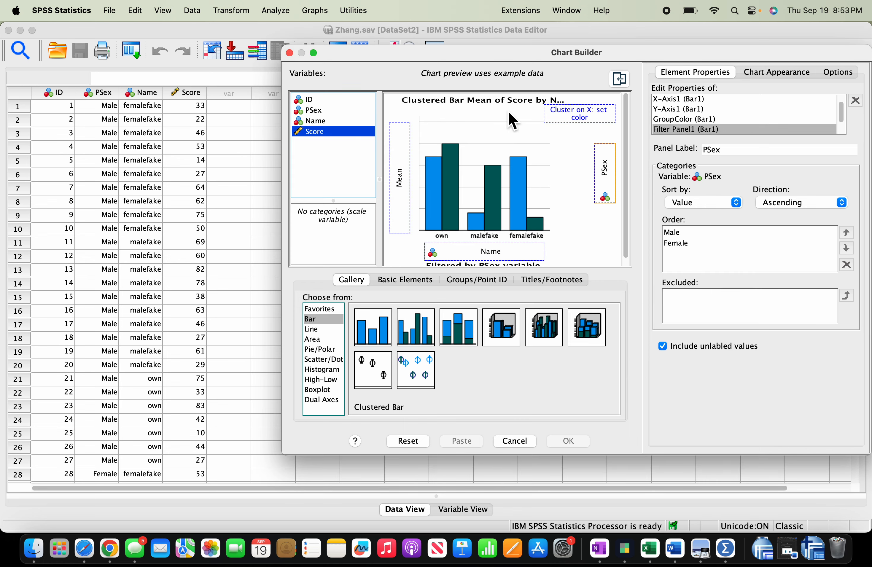
pyautogui.moveTo(350, 133); pyautogui.dragTo(390, 146)
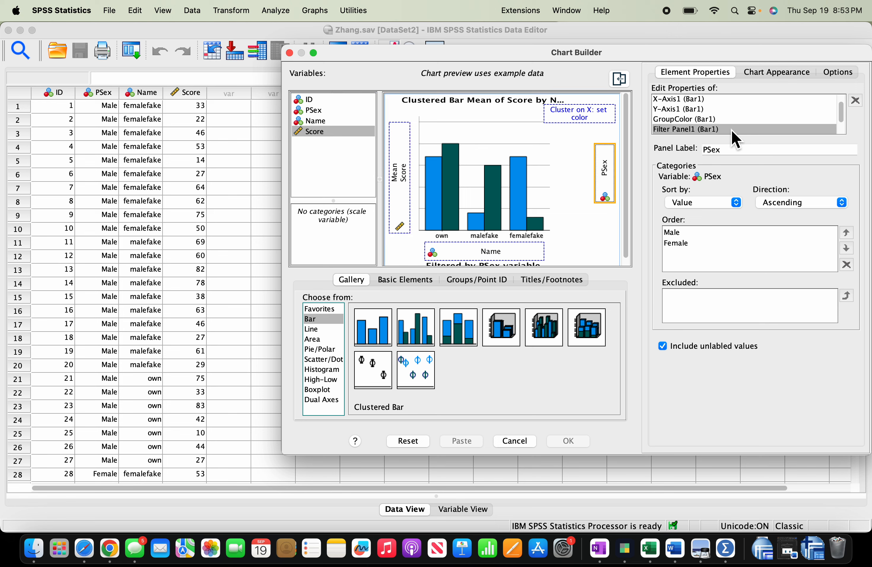
# Remove the default title and the PSex filter footnote from the clustered bar chart.
pyautogui.scroll(-2, 758, 110)
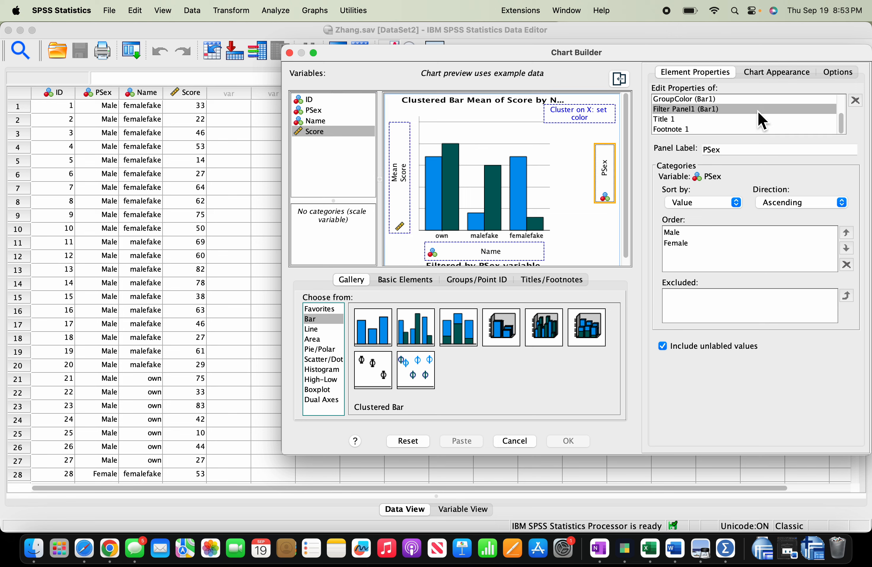
pyautogui.click(732, 118)
pyautogui.click(855, 100)
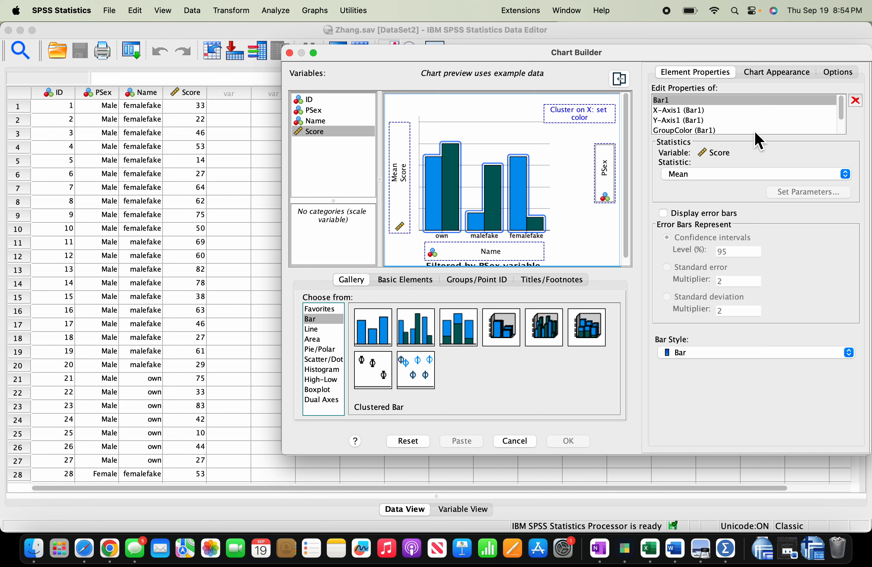
pyautogui.scroll(-2, 753, 133)
pyautogui.click(708, 130)
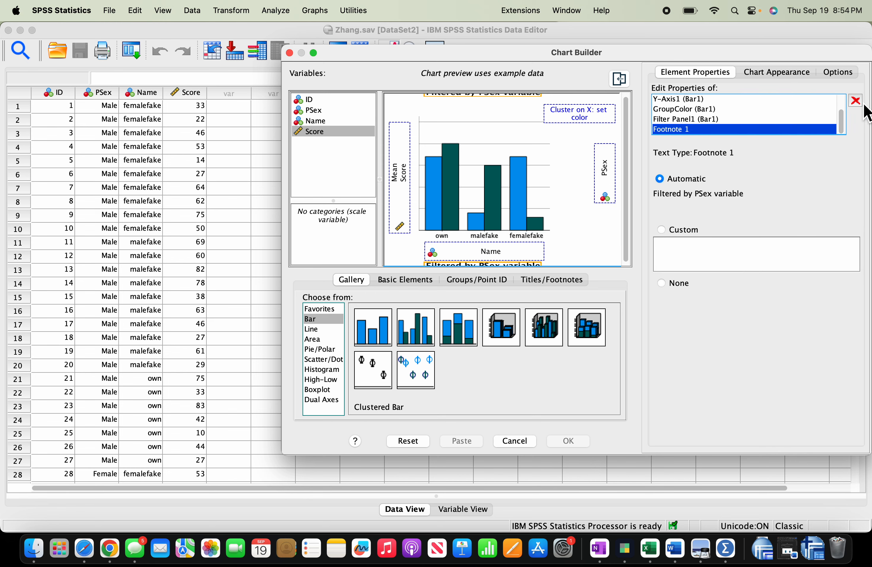
pyautogui.click(855, 100)
# Display 95% confidence interval error bars on the clustered bars and remove the error bar footnote.
pyautogui.click(663, 213)
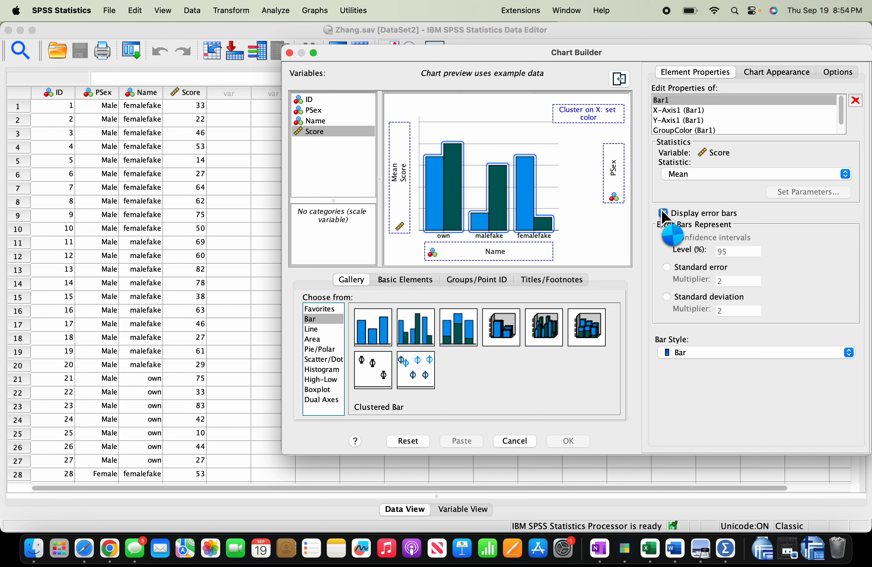
pyautogui.scroll(-2, 696, 133)
pyautogui.click(696, 129)
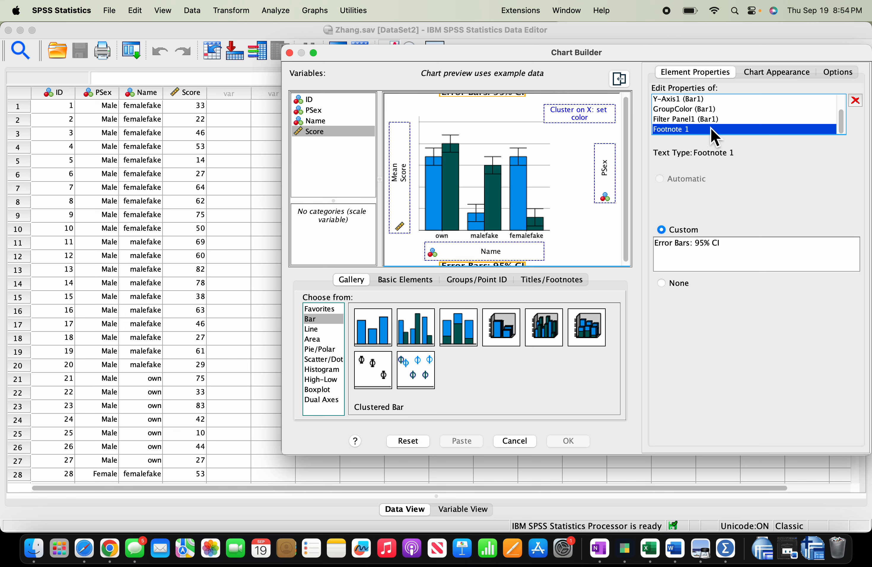
pyautogui.click(855, 101)
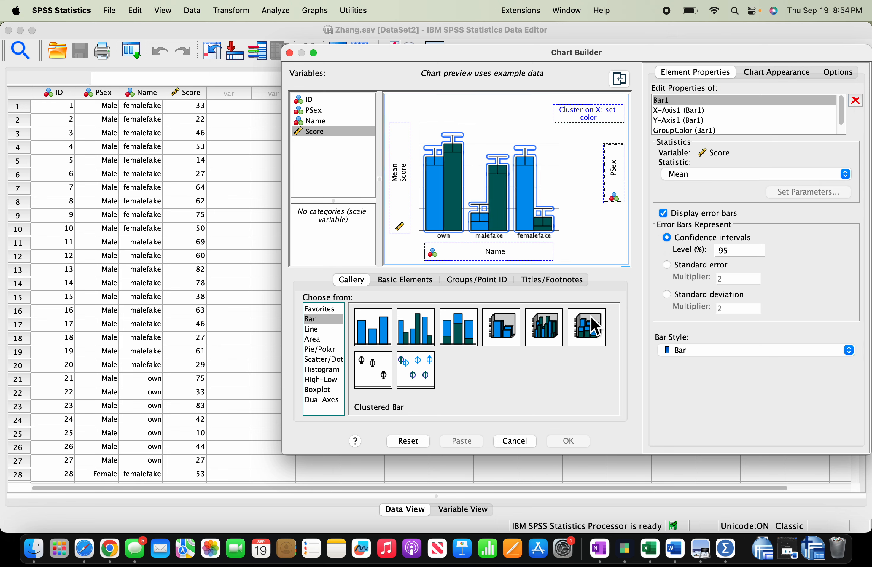
# Move PSex from the filter to the cluster color grouping of the chart.
pyautogui.moveTo(621, 188); pyautogui.dragTo(598, 123)
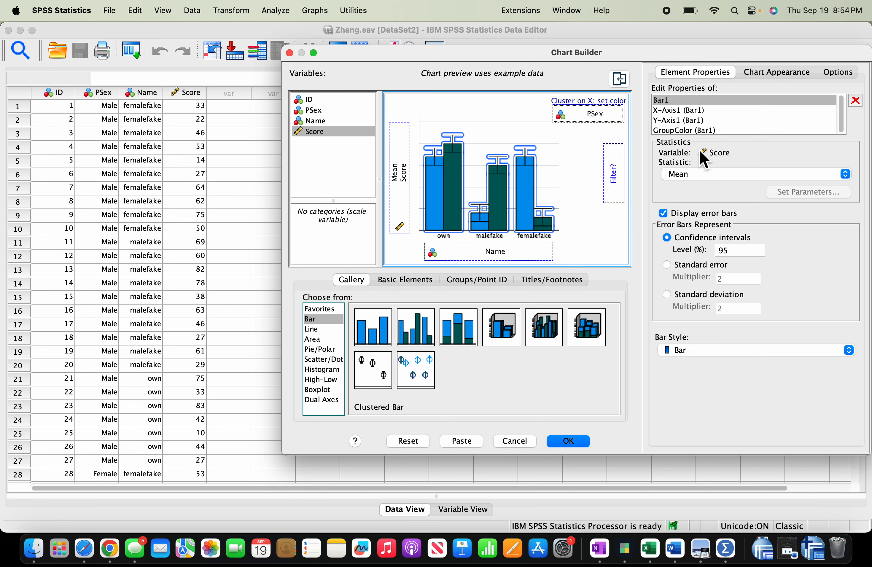
# Generate the clustered bar chart of mean Score by Name, clustered by PSex, in the output viewer.
pyautogui.scroll(-1, 701, 133)
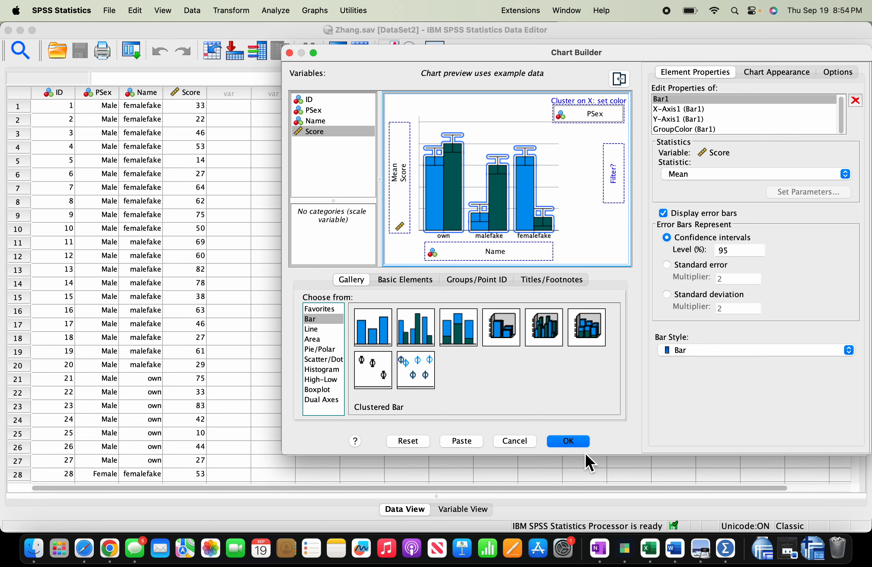
pyautogui.click(583, 441)
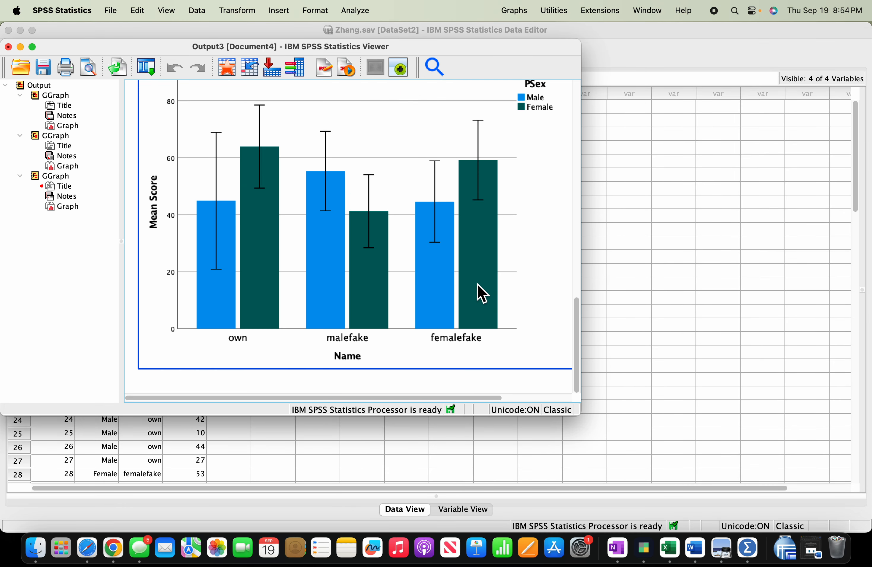
pyautogui.click(20, 46)
pyautogui.click(8, 31)
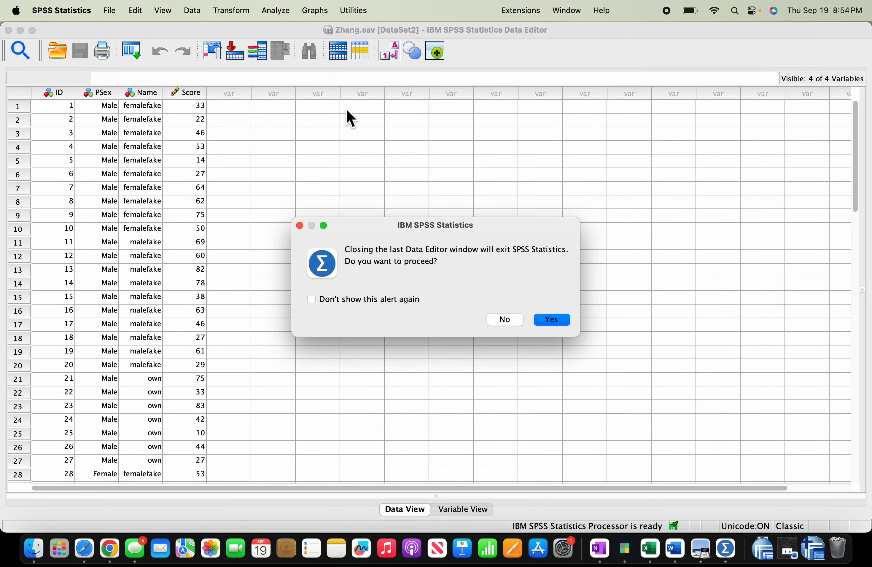
pyautogui.click(551, 320)
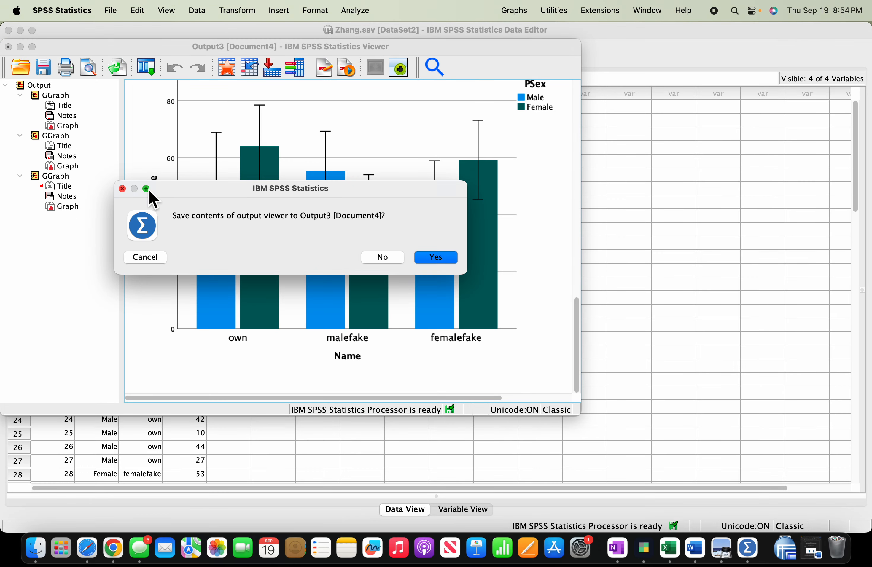
pyautogui.click(158, 261)
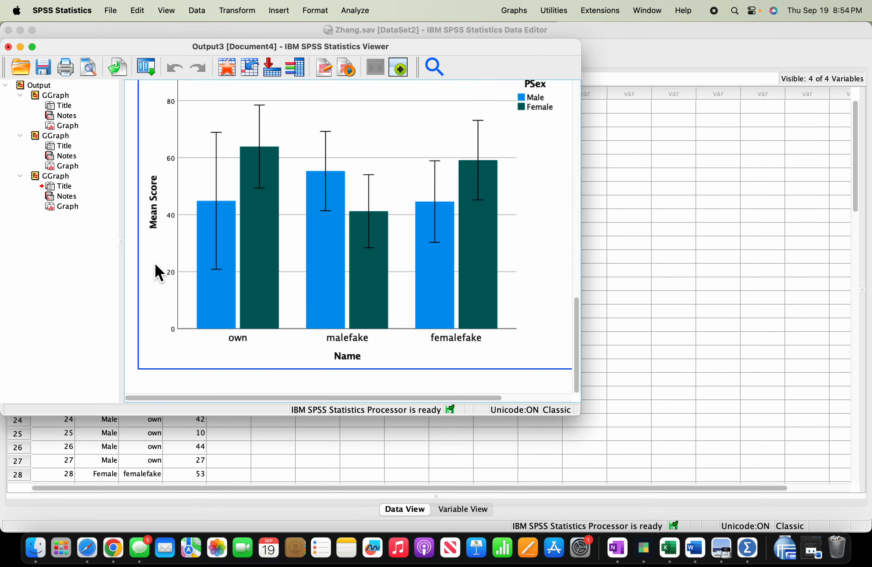
# Minimize the output viewer and data editor, and switch to the Portfolio 0 document in Word at full screen.
pyautogui.click(20, 46)
pyautogui.click(20, 31)
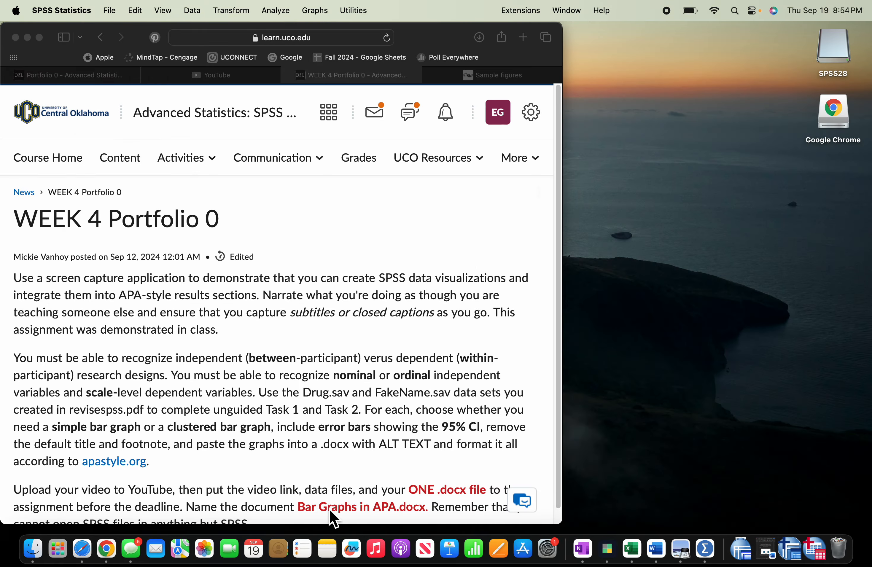
pyautogui.click(765, 548)
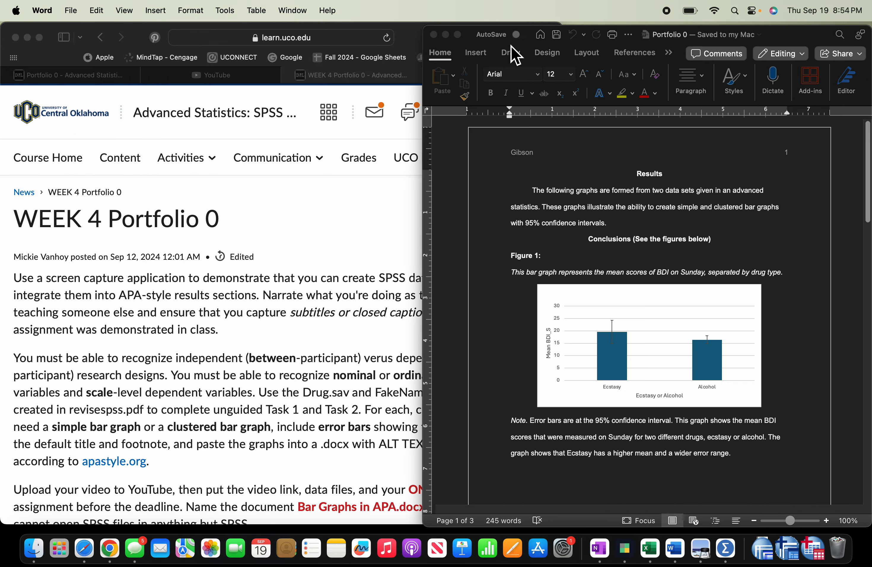
pyautogui.click(458, 35)
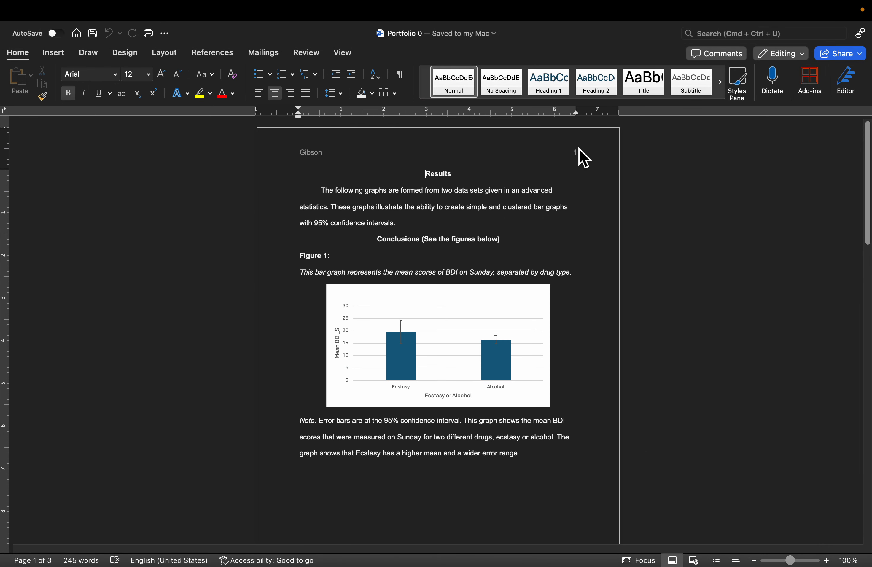
# Examine the formatting of the Results and Conclusions headings and of Figure 1's label, caption and bar graph.
pyautogui.moveTo(424, 174); pyautogui.dragTo(461, 173)
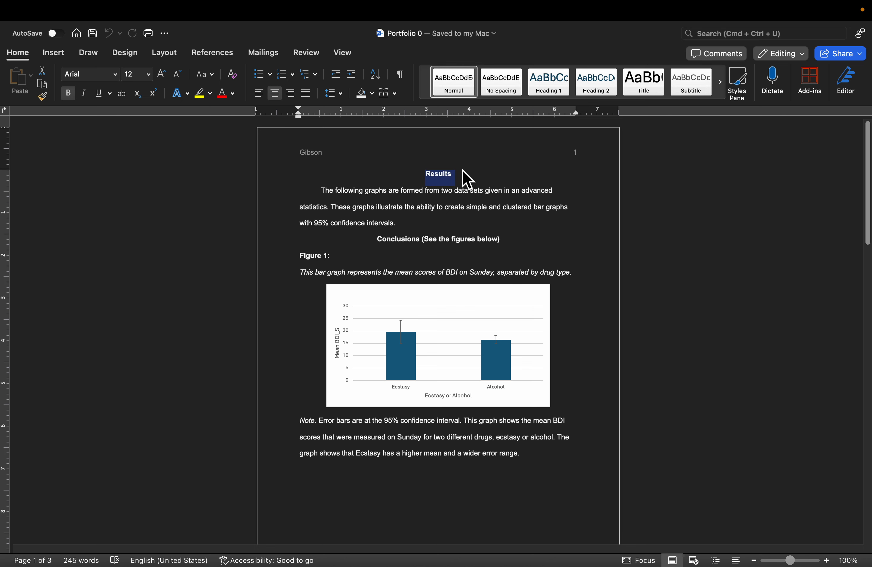
pyautogui.click(461, 172)
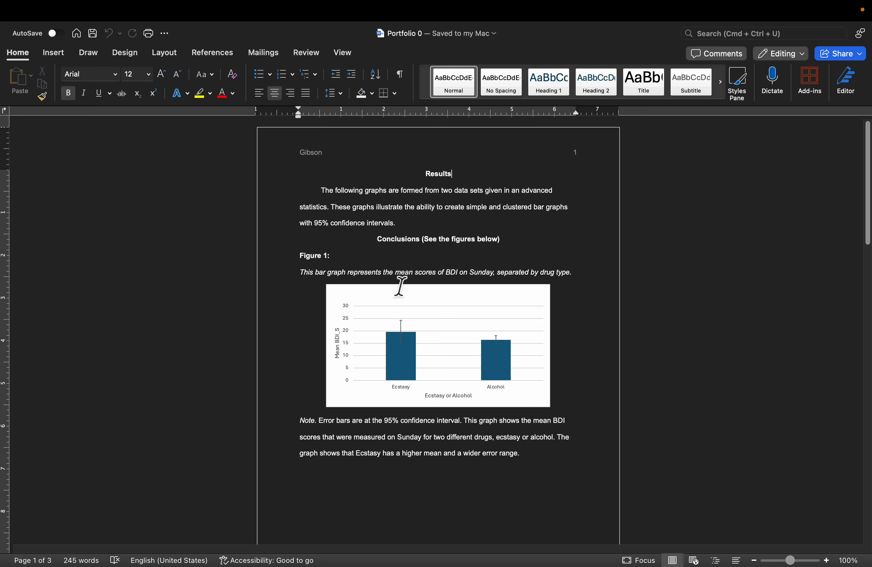
pyautogui.scroll(-3, 370, 418)
pyautogui.scroll(3, 369, 424)
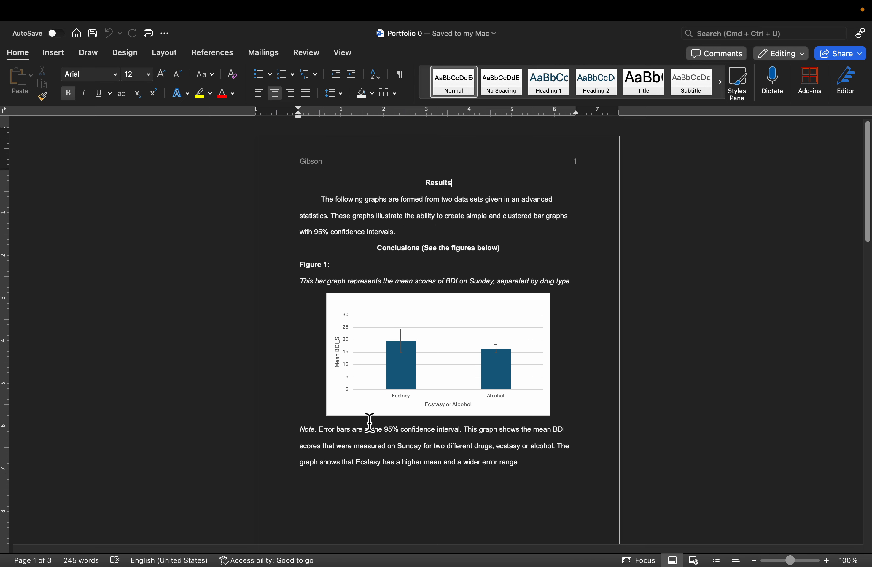
pyautogui.click(375, 245)
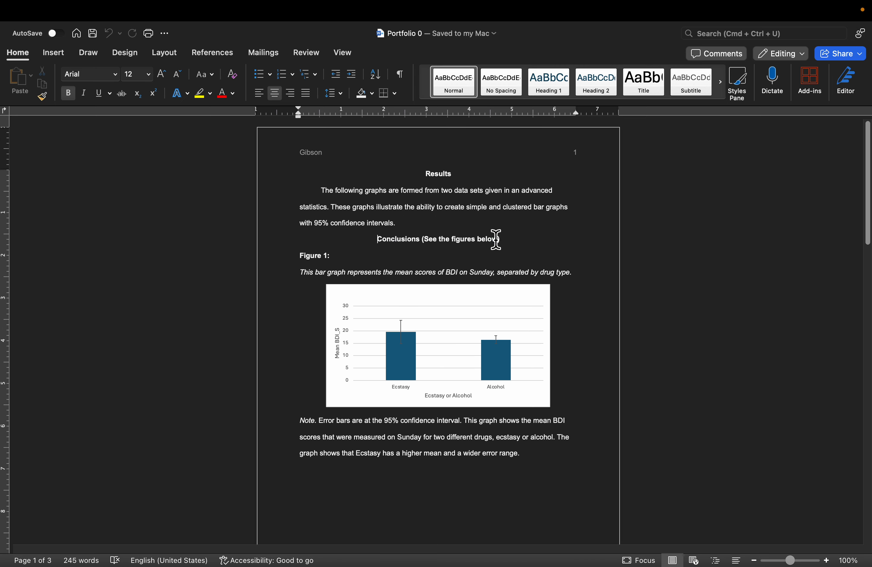
pyautogui.hotkey('shift', 'End')
pyautogui.press('Right')
pyautogui.click(340, 263)
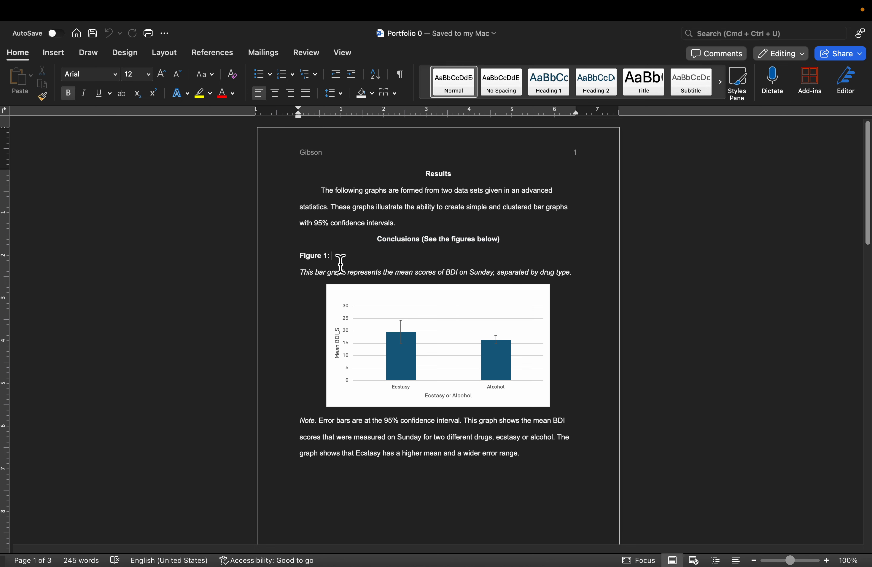
pyautogui.moveTo(340, 264); pyautogui.dragTo(288, 267)
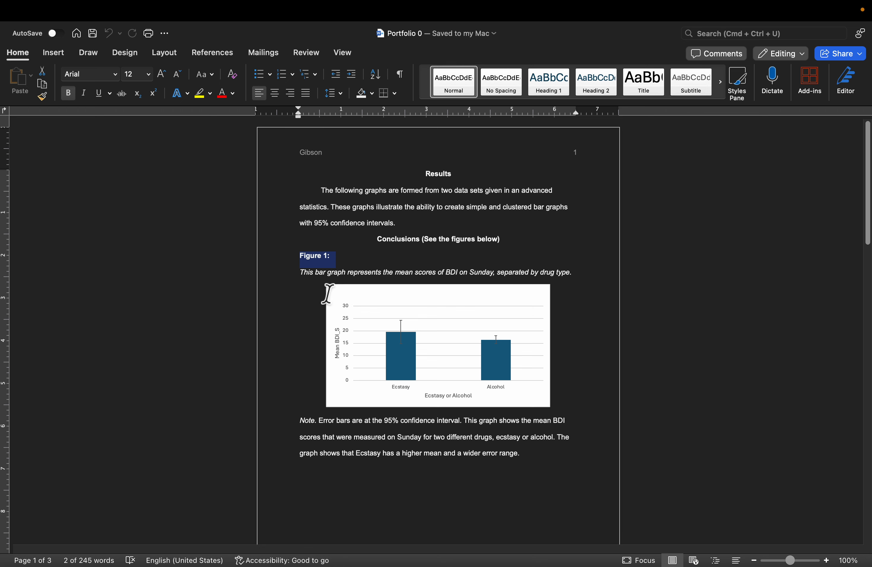
pyautogui.click(294, 336)
pyautogui.click(313, 283)
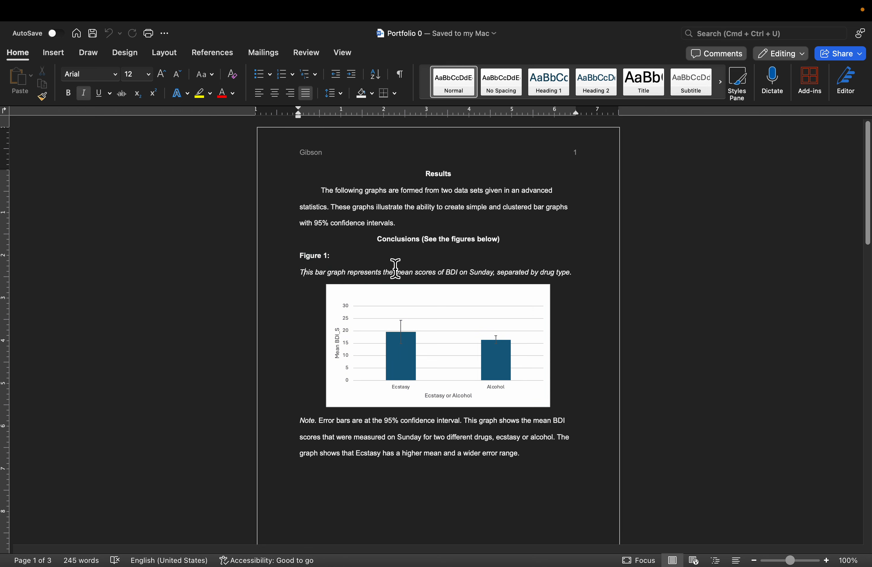
pyautogui.click(477, 351)
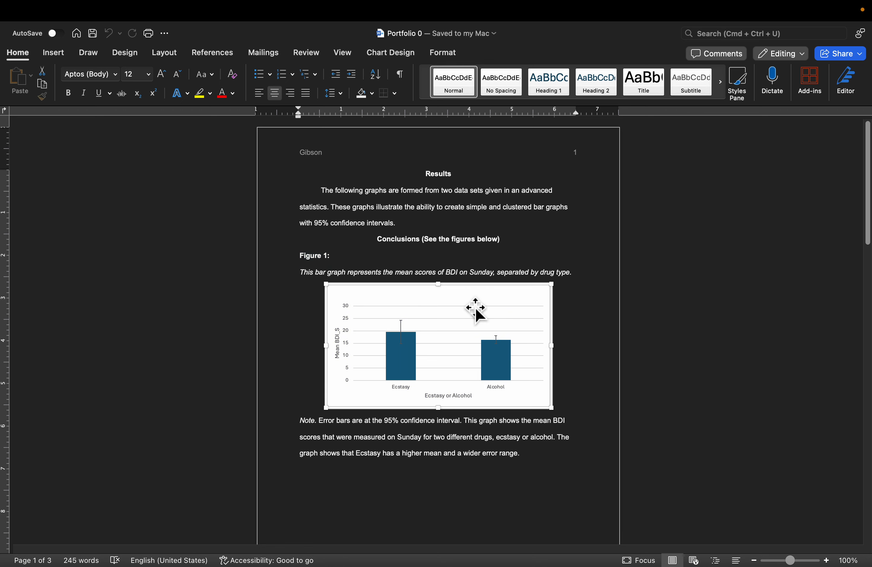
pyautogui.moveTo(77, 11)
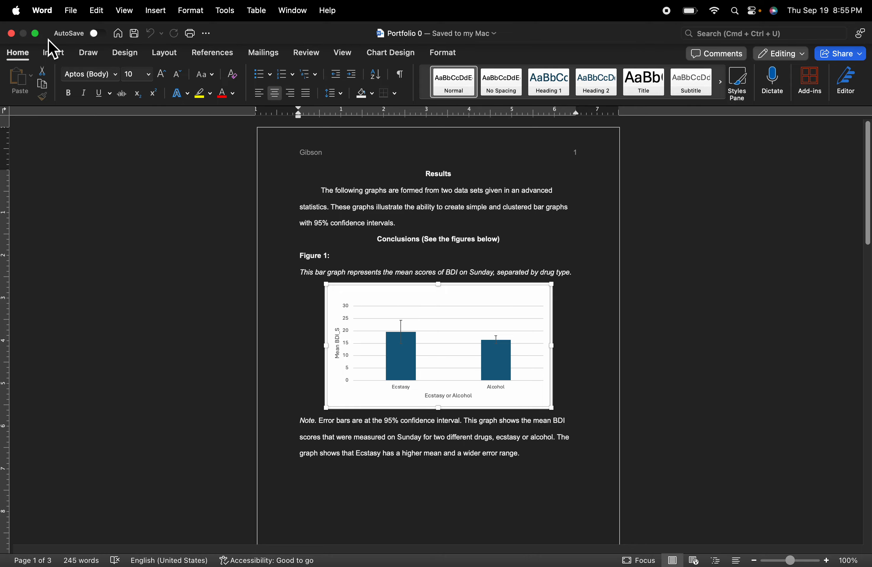